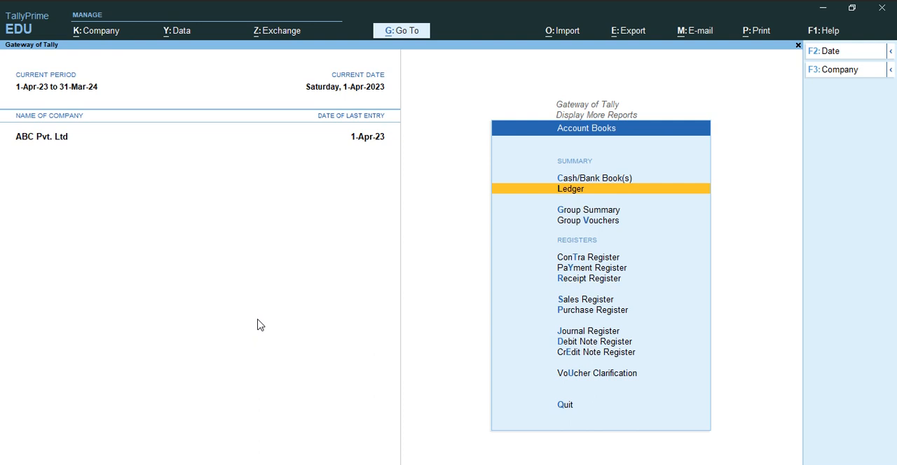
{"action": "key", "text": "Escape"}
{"action": "key", "text": "Escape"}
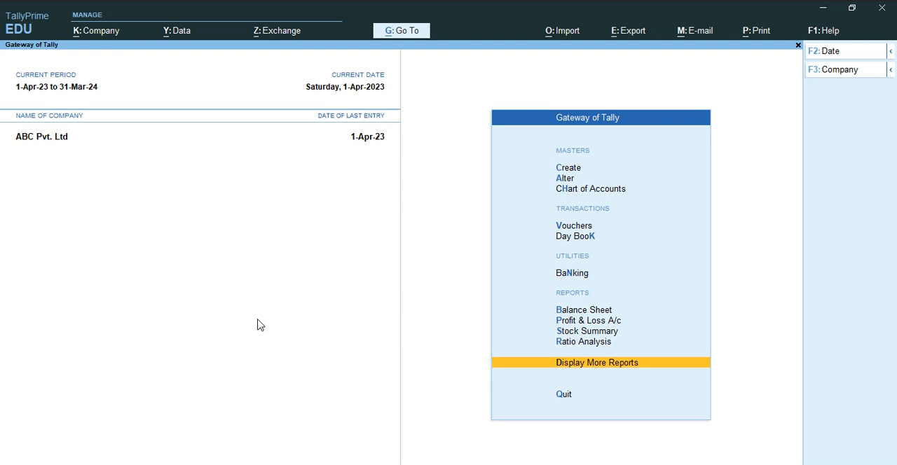
{"action": "key", "text": "Up"}
{"action": "key", "text": "Up"}
{"action": "key", "text": "Up"}
{"action": "key", "text": "Up"}
{"action": "key", "text": "Up"}
{"action": "key", "text": "Up"}
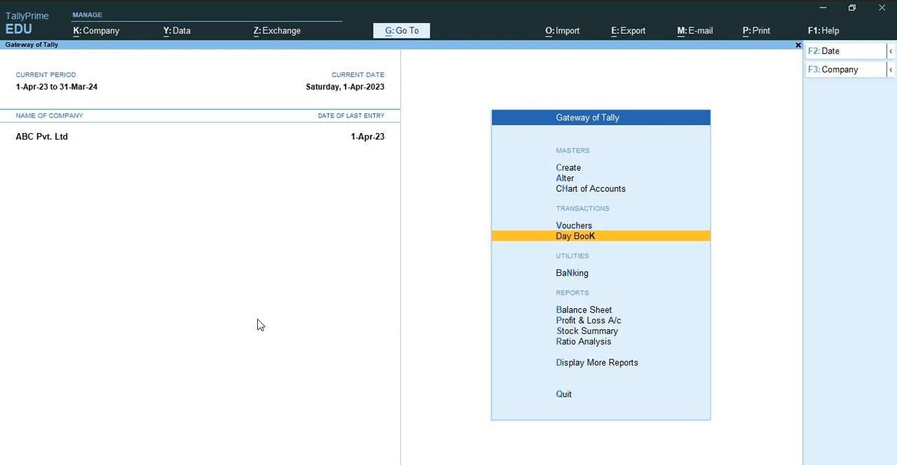
{"action": "key", "text": "Up"}
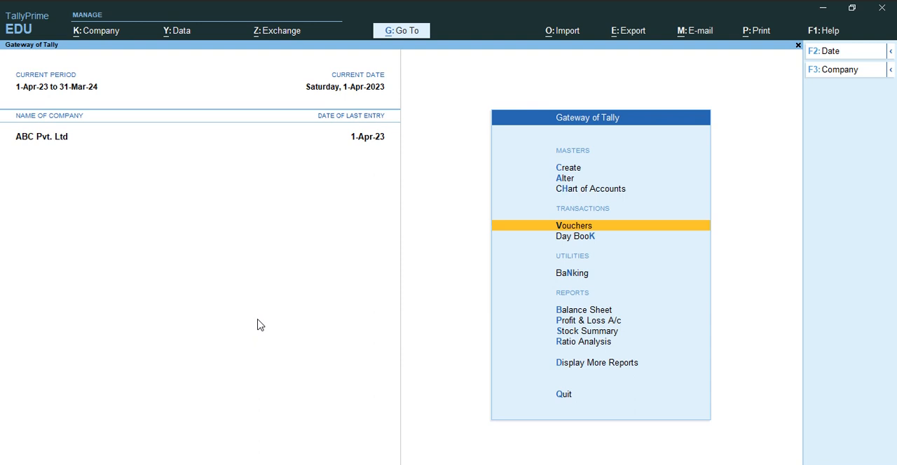
Open the Cash ledger's voucher report from the account books to check its closing balance.
{"action": "key", "text": "d"}
{"action": "key", "text": "a"}
{"action": "key", "text": "l"}
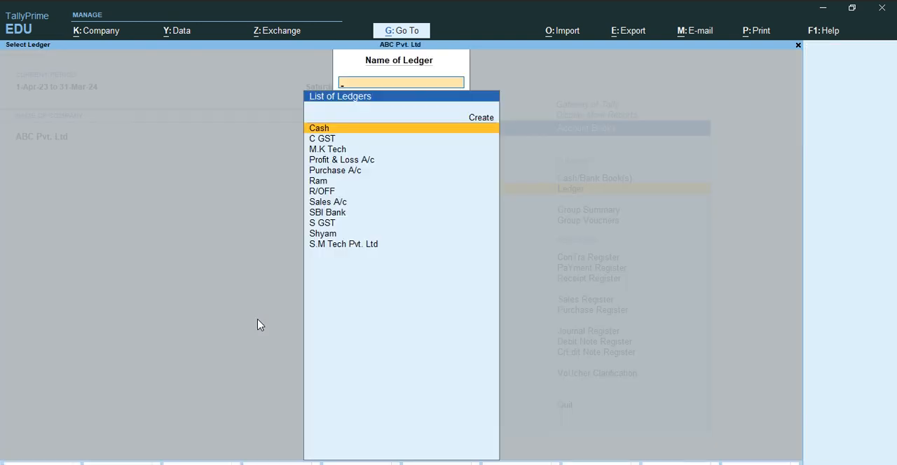
{"action": "key", "text": "Down"}
{"action": "key", "text": "Down"}
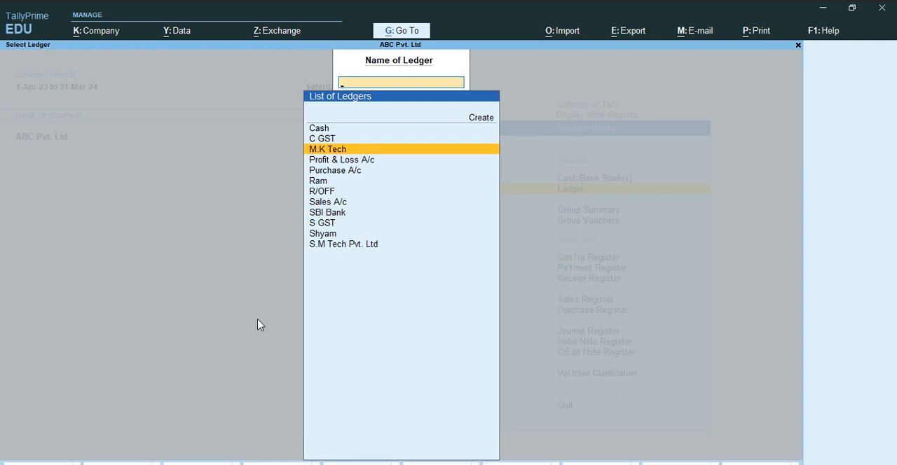
{"action": "key", "text": "Up"}
{"action": "key", "text": "Up"}
{"action": "key", "text": "Return"}
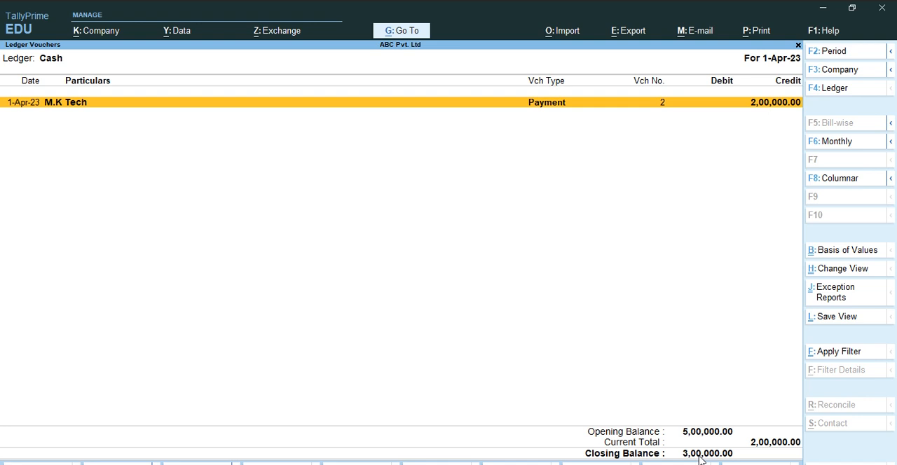
Close the Cash ledger and open the SBI Bank ledger to check its closing balance.
{"action": "key", "text": "Escape"}
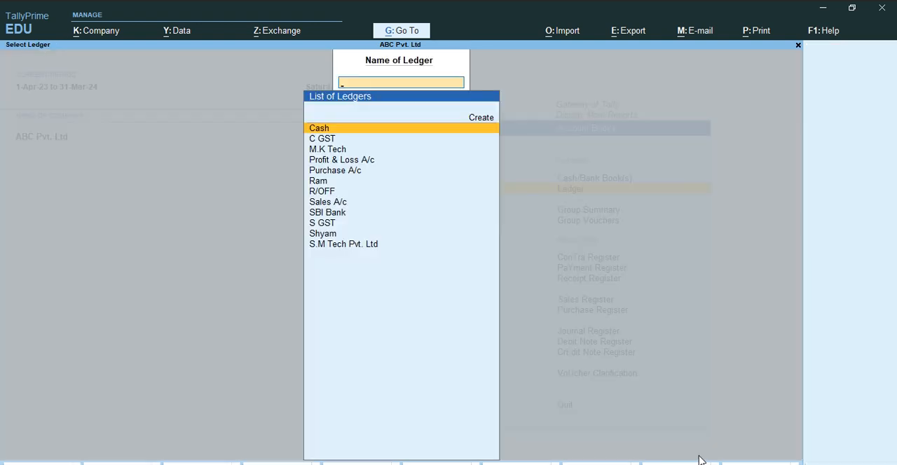
{"action": "key", "text": "Down"}
{"action": "key", "text": "Down"}
{"action": "key", "text": "Down"}
{"action": "key", "text": "Down"}
{"action": "key", "text": "Down"}
{"action": "key", "text": "Down"}
{"action": "key", "text": "Down"}
{"action": "key", "text": "Down"}
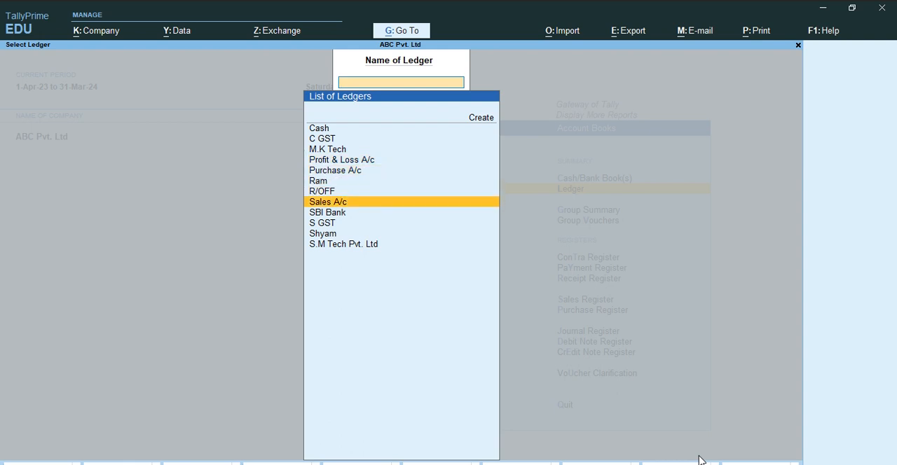
{"action": "key", "text": "Return"}
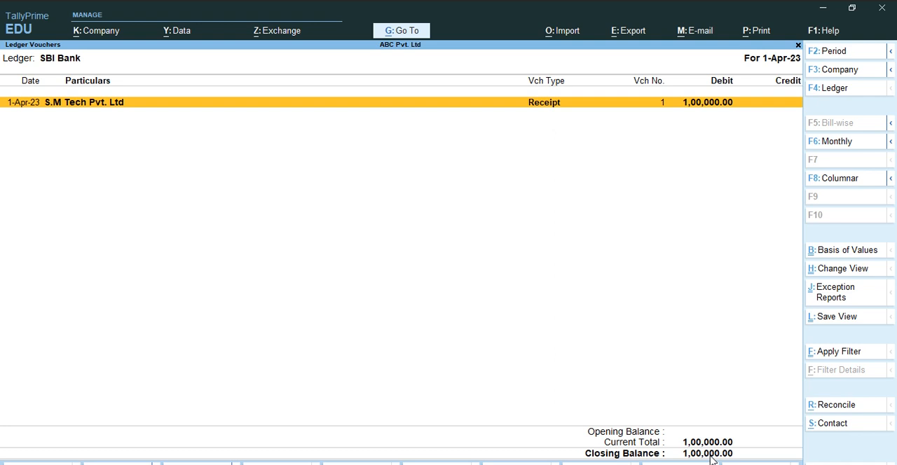
Leave the ledger reports and start a new Contra voucher.
{"action": "key", "text": "Escape"}
{"action": "key", "text": "Escape"}
{"action": "key", "text": "Escape"}
{"action": "key", "text": "Escape"}
{"action": "key", "text": "Escape"}
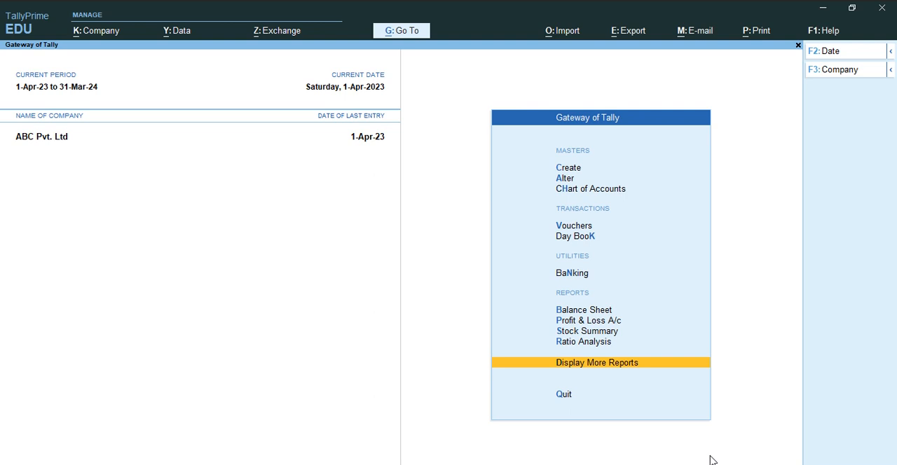
{"action": "key", "text": "Up"}
{"action": "key", "text": "Up"}
{"action": "key", "text": "Up"}
{"action": "key", "text": "Up"}
{"action": "key", "text": "Up"}
{"action": "key", "text": "Up"}
{"action": "key", "text": "Up"}
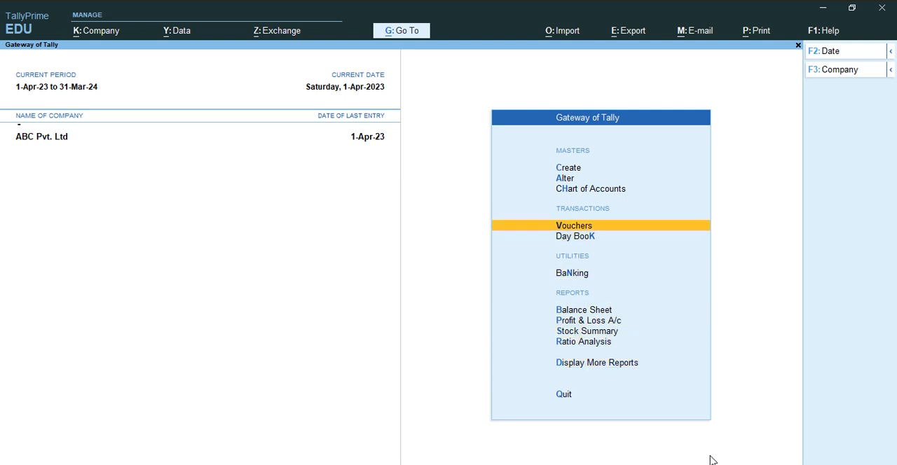
{"action": "key", "text": "Return"}
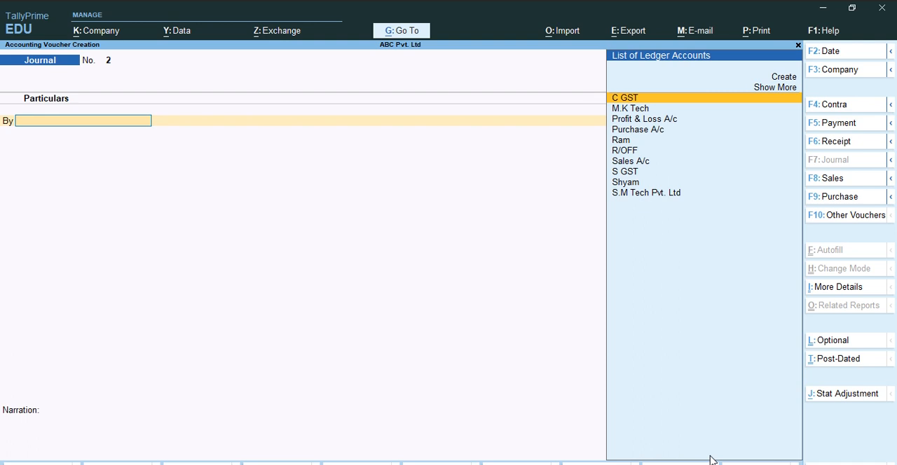
{"action": "key", "text": "F4"}
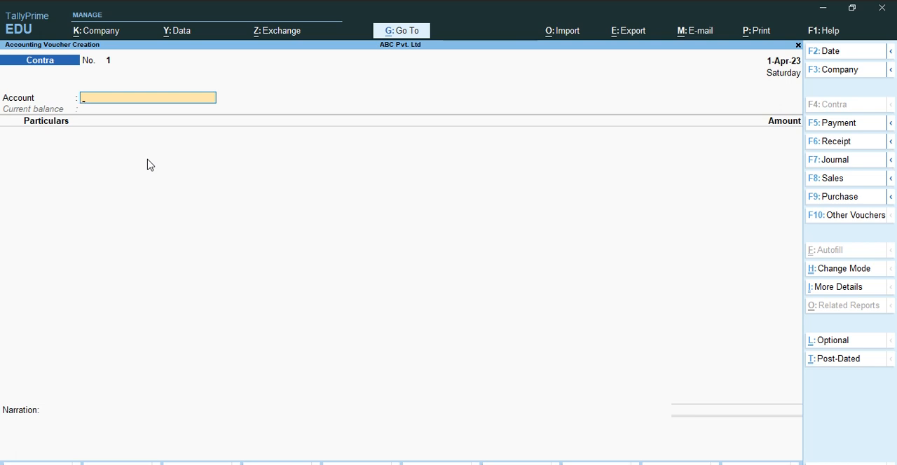
Set the Contra voucher's account to Cash and add SBI Bank under Particulars.
{"action": "type", "text": "C"}
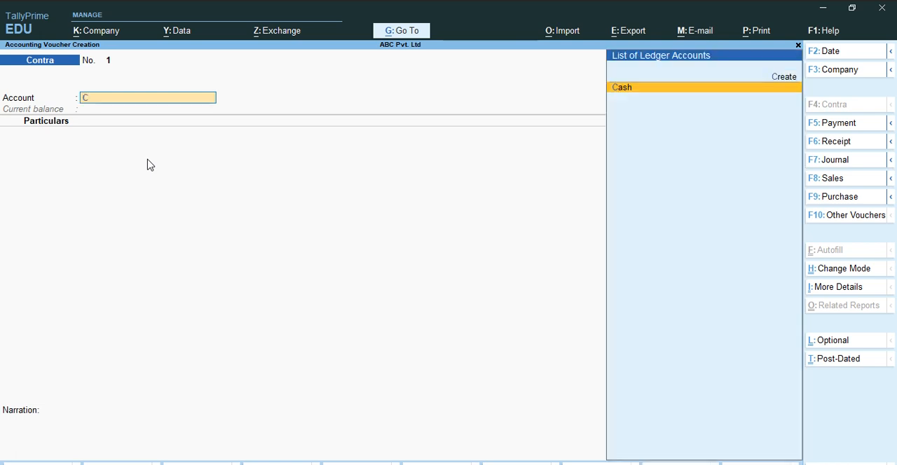
{"action": "key", "text": "Return"}
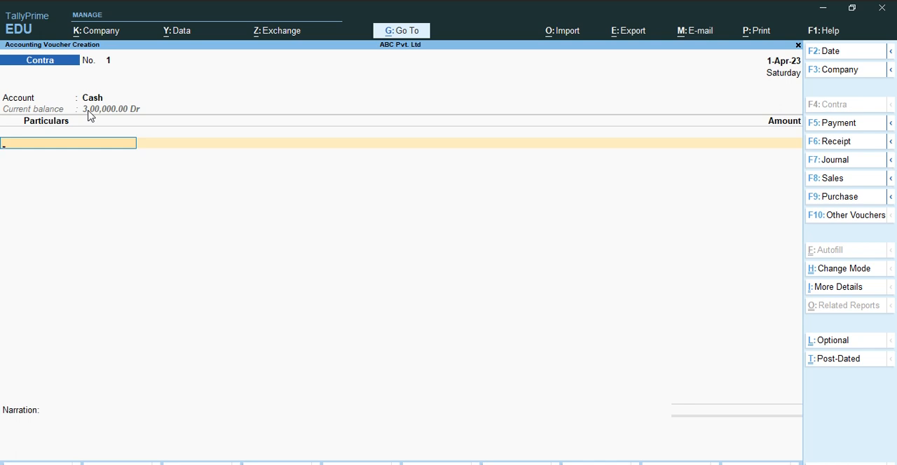
{"action": "key", "text": "BackSpace"}
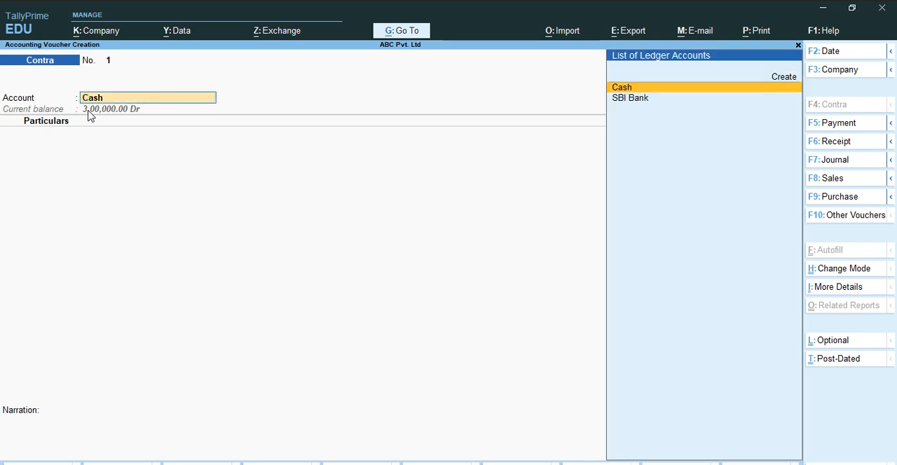
{"action": "key", "text": "Return"}
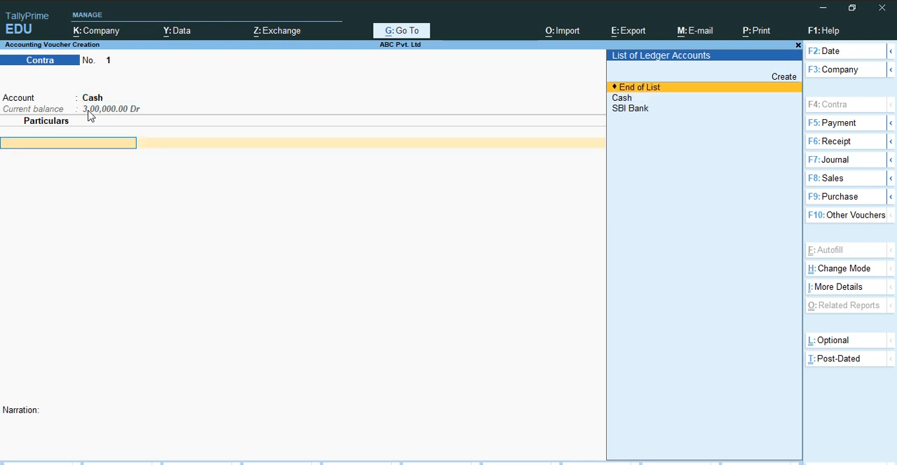
{"action": "key", "text": "Down"}
{"action": "key", "text": "Down"}
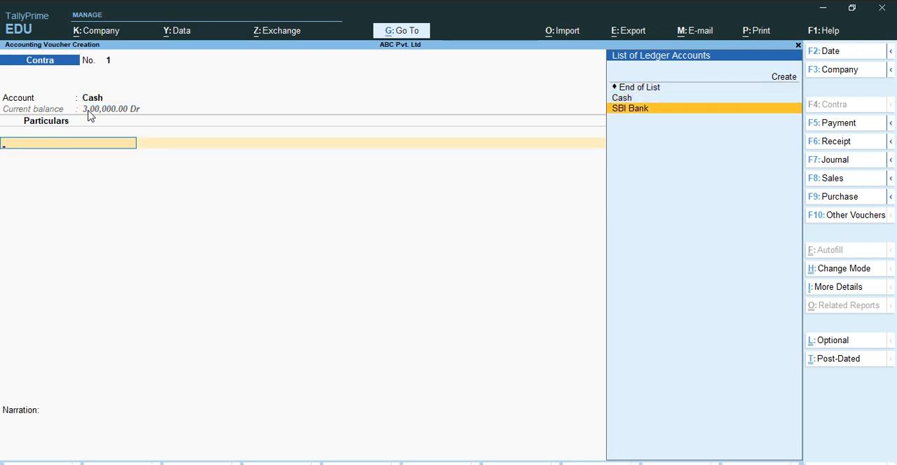
{"action": "key", "text": "Return"}
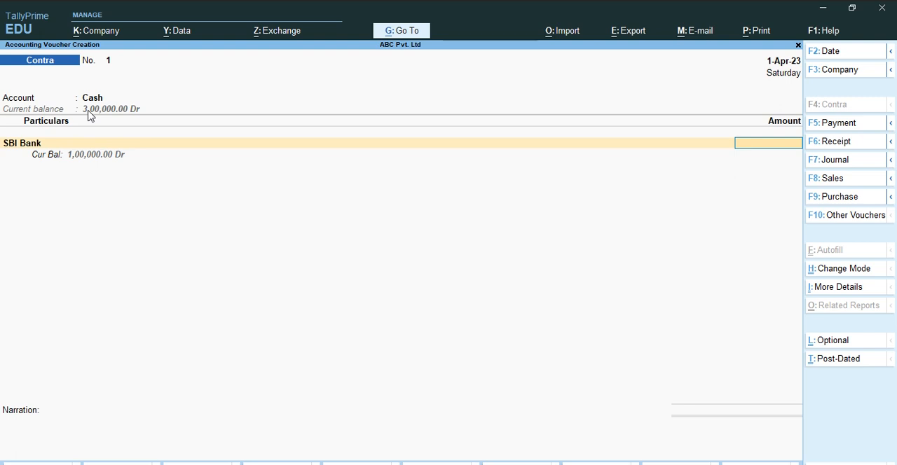
Enter 300000 as the SBI Bank amount and discard its bank allocation details.
{"action": "type", "text": "300000"}
{"action": "key", "text": "Return"}
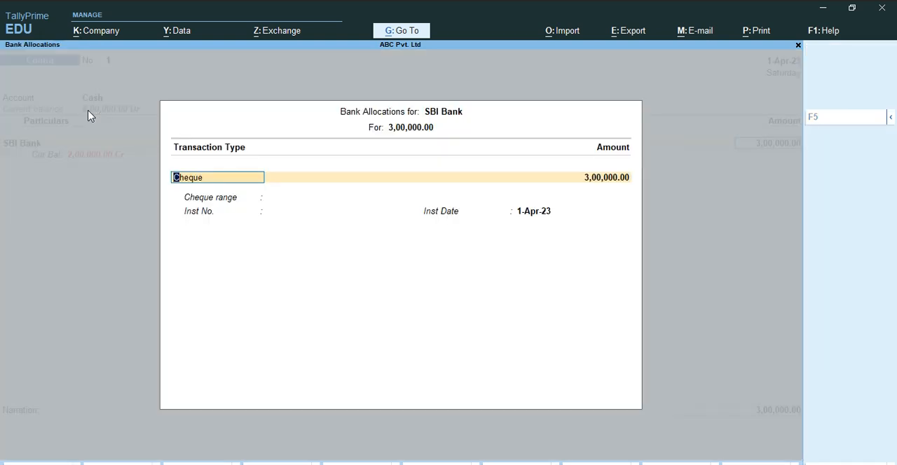
{"action": "key", "text": "BackSpace"}
{"action": "key", "text": "Escape"}
{"action": "key", "text": "y"}
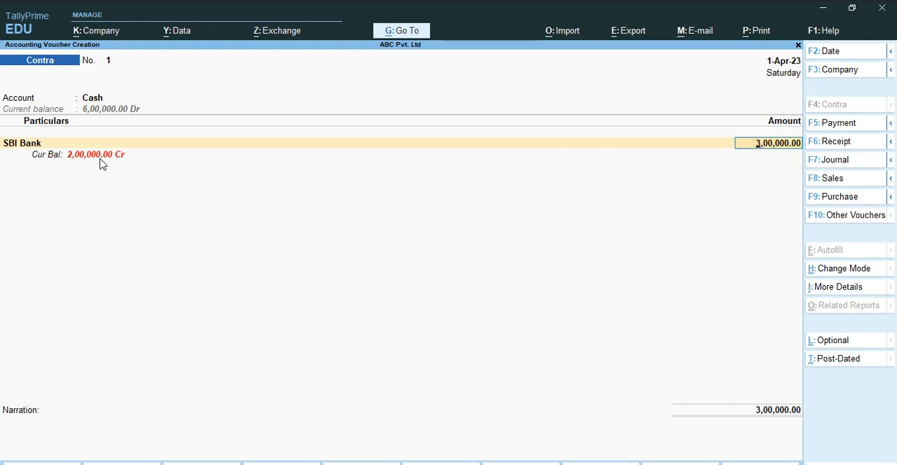
Swap the voucher's ledgers, setting the account to SBI Bank and the particular to Cash.
{"action": "key", "text": "BackSpace"}
{"action": "key", "text": "BackSpace"}
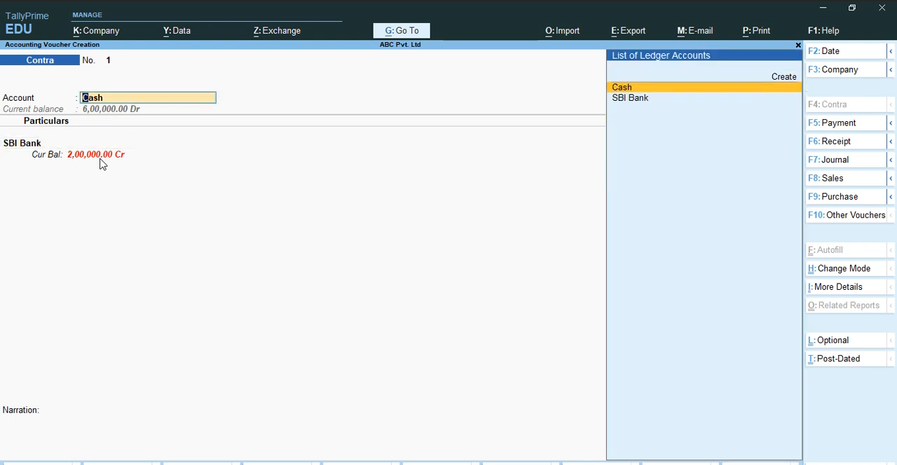
{"action": "key", "text": "Down"}
{"action": "key", "text": "Return"}
{"action": "key", "text": "Up"}
{"action": "key", "text": "Return"}
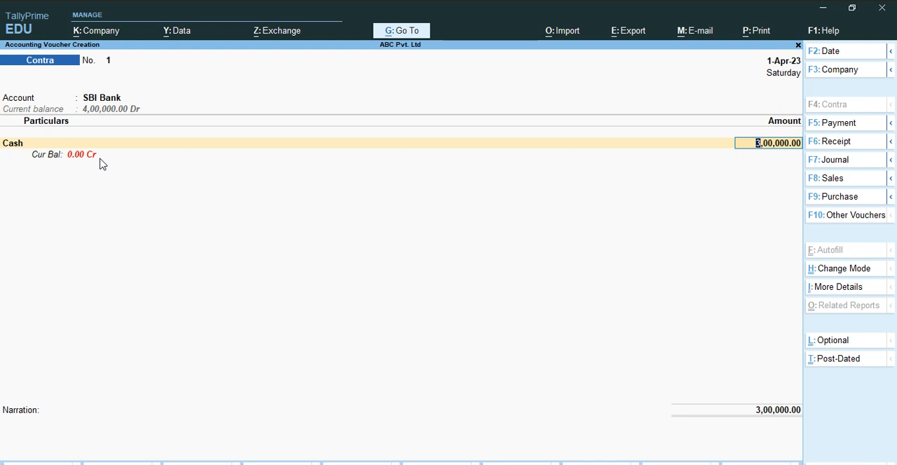
Accept the 3,00,000.00 Cash line and its SBI Bank allocation, leaving denominations, instrument number and bank name blank.
{"action": "key", "text": "Return"}
{"action": "key", "text": "Return"}
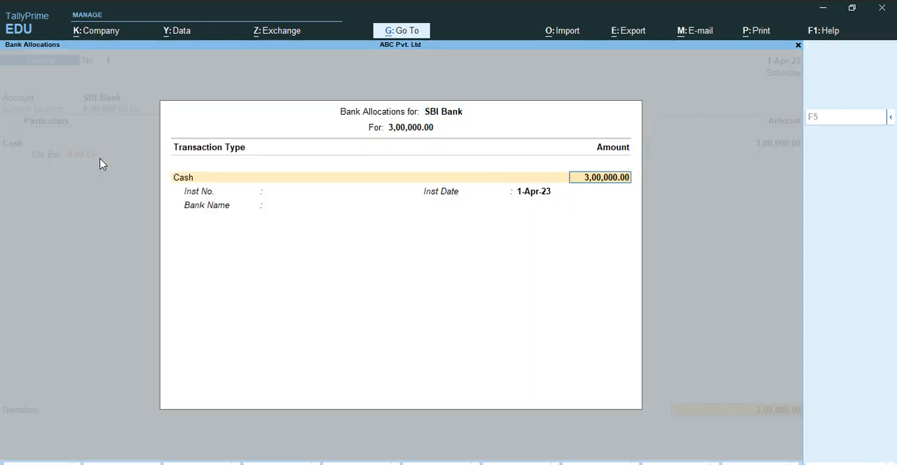
{"action": "key", "text": "Return"}
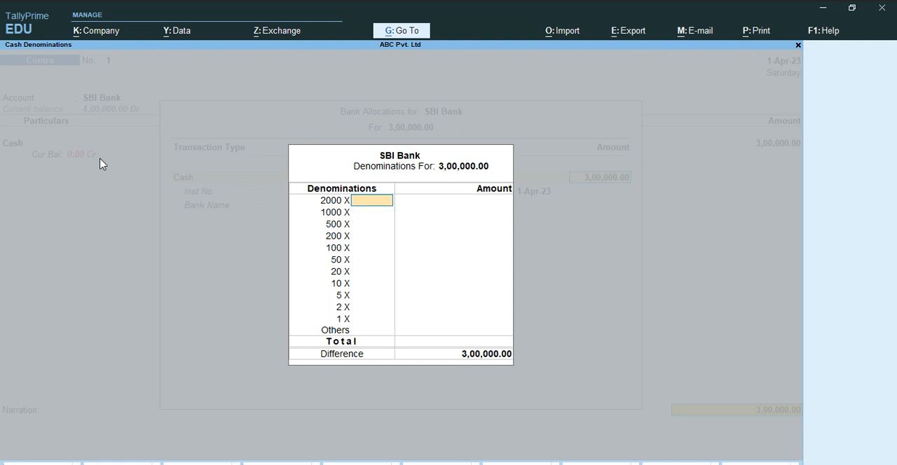
{"action": "key", "text": "Return"}
{"action": "key", "text": "Return"}
{"action": "key", "text": "Return"}
{"action": "key", "text": "Return"}
{"action": "key", "text": "Return"}
{"action": "key", "text": "Return"}
{"action": "key", "text": "Return"}
{"action": "key", "text": "Return"}
{"action": "key", "text": "Return"}
{"action": "key", "text": "Return"}
{"action": "key", "text": "Return"}
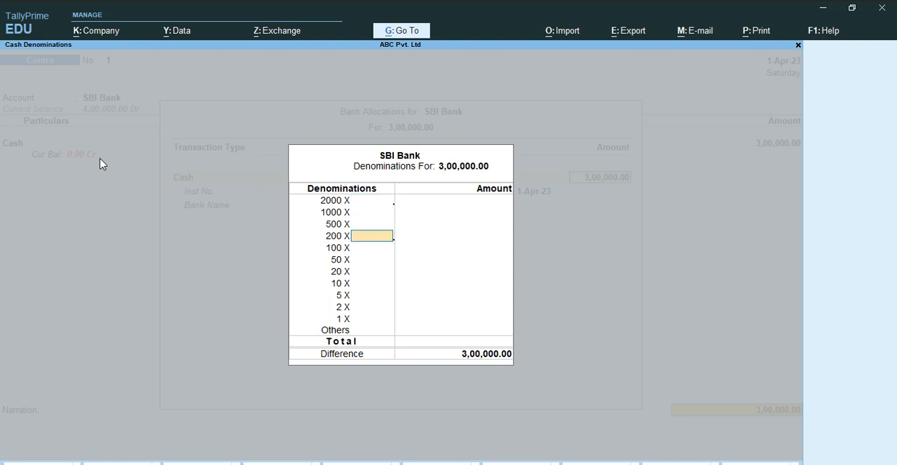
{"action": "key", "text": "Return"}
{"action": "key", "text": "Return"}
{"action": "key", "text": "Return"}
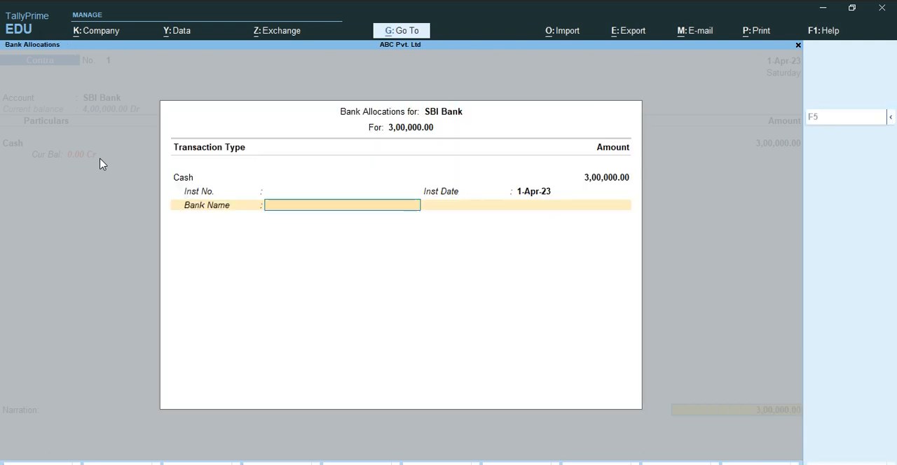
{"action": "key", "text": "Return"}
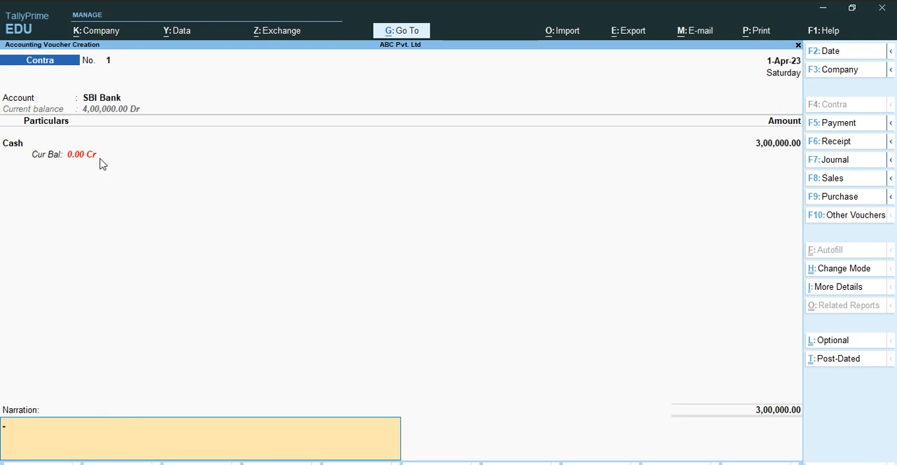
Enter the narration "ram and sons pay payment" and save the Contra voucher.
{"action": "type", "text": "ram and sons pay paymen"}
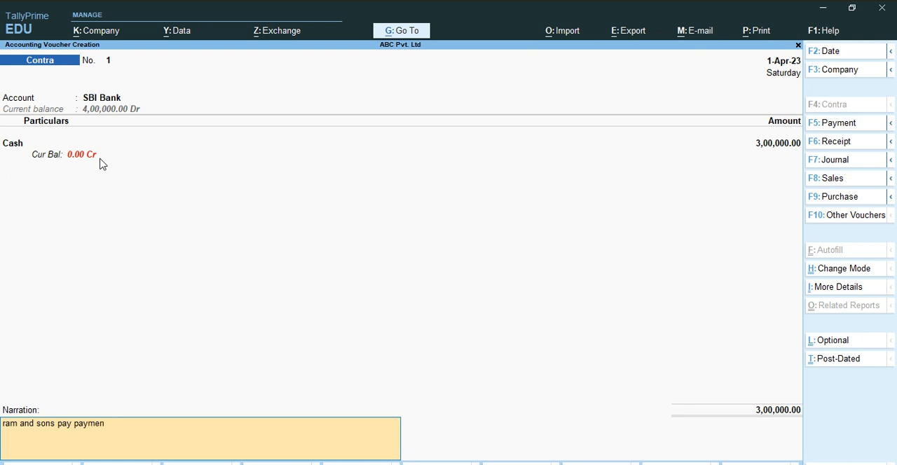
{"action": "type", "text": "tt"}
{"action": "key", "text": "BackSpace"}
{"action": "key", "text": "Return"}
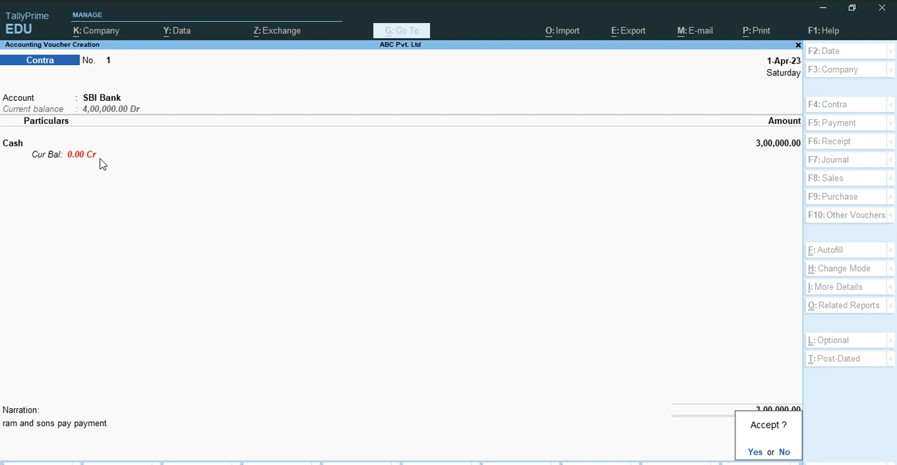
{"action": "key", "text": "Return"}
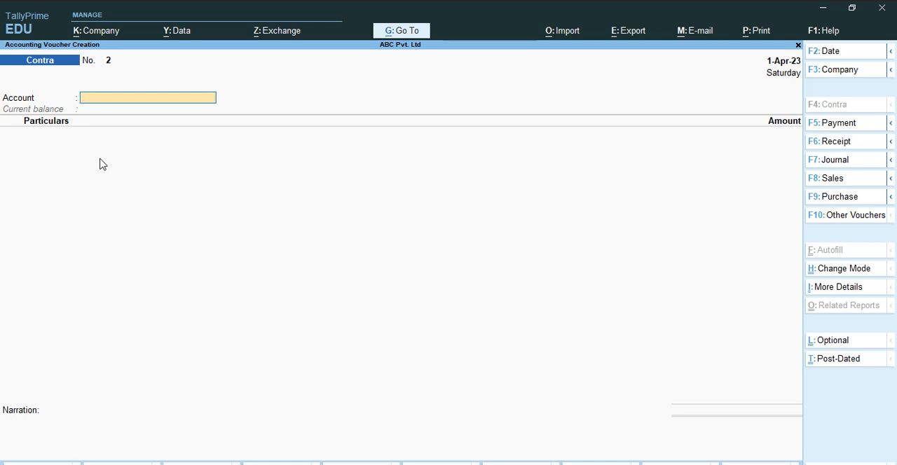
Exit voucher creation and open the Cash ledger report to examine the Contra entry for SBI Bank.
{"action": "key", "text": "Escape"}
{"action": "key", "text": "y"}
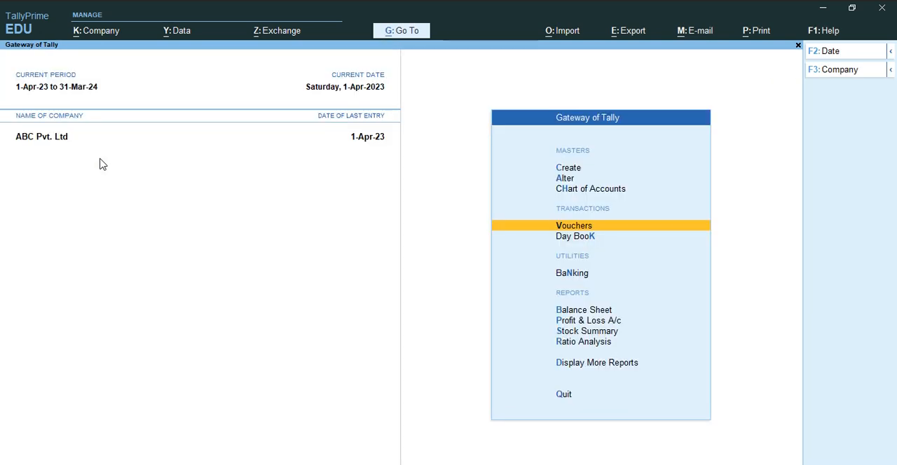
{"action": "key", "text": "d"}
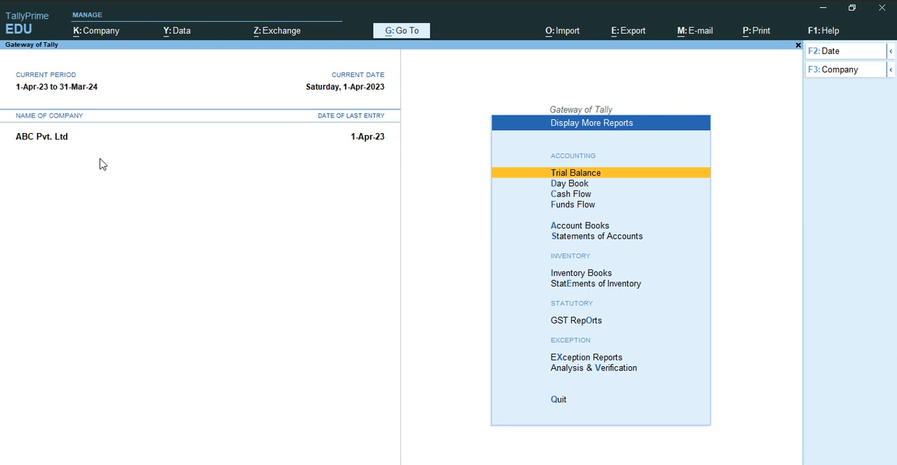
{"action": "key", "text": "a"}
{"action": "key", "text": "l"}
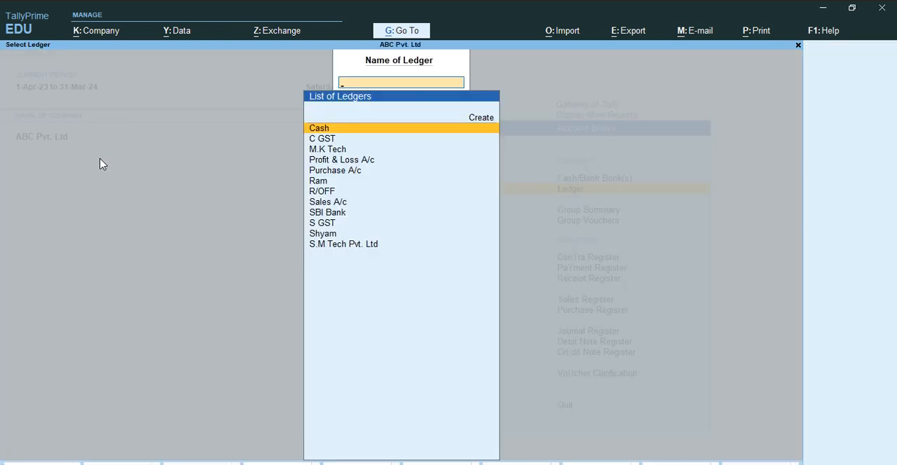
{"action": "key", "text": "Return"}
{"action": "key", "text": "Down"}
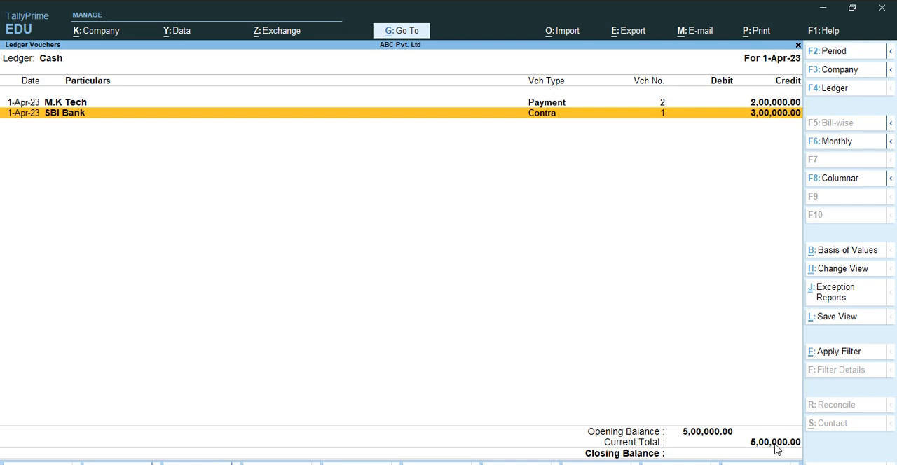
Switch from the Cash ledger to the SBI Bank ledger to examine the cash deposit's Contra entry.
{"action": "key", "text": "Escape"}
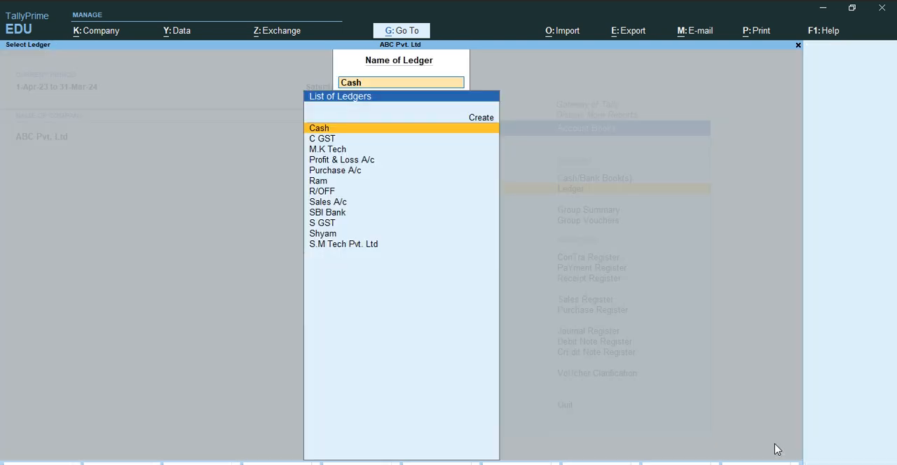
{"action": "key", "text": "Down"}
{"action": "key", "text": "Down"}
{"action": "key", "text": "Down"}
{"action": "key", "text": "Down"}
{"action": "key", "text": "Down"}
{"action": "key", "text": "Down"}
{"action": "key", "text": "Down"}
{"action": "key", "text": "Down"}
{"action": "key", "text": "Return"}
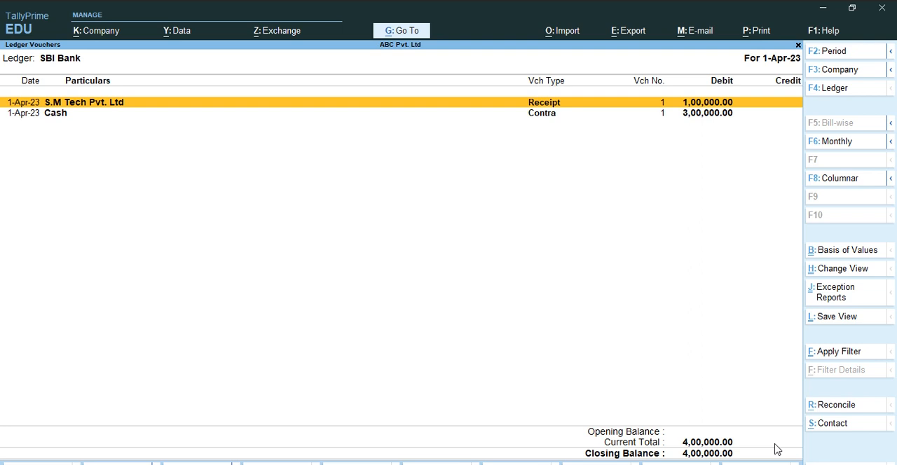